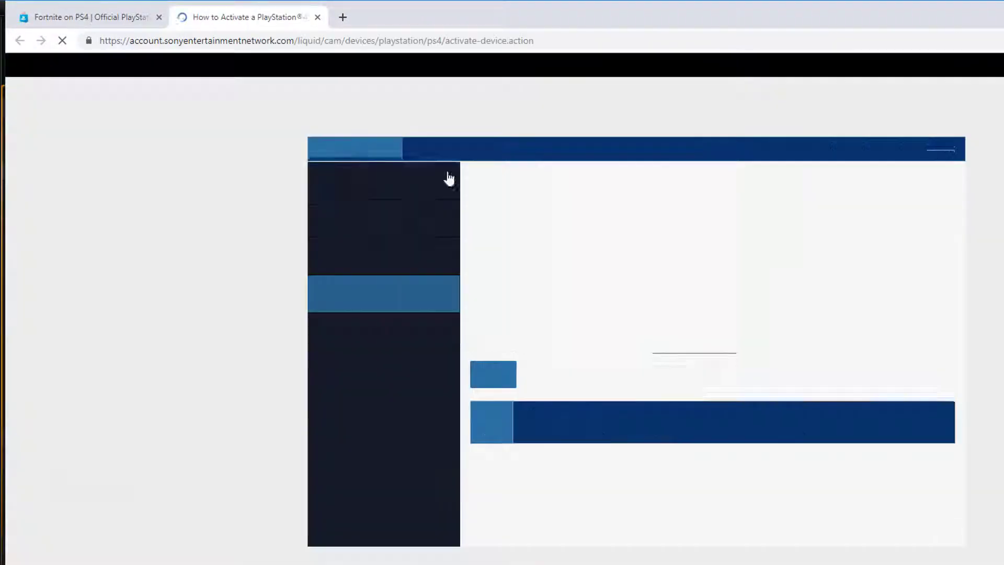
# Highlight the PS4 activation steps, select the page address, and return to the Fortnite tab.
pyautogui.moveTo(482, 200); pyautogui.dragTo(822, 359)
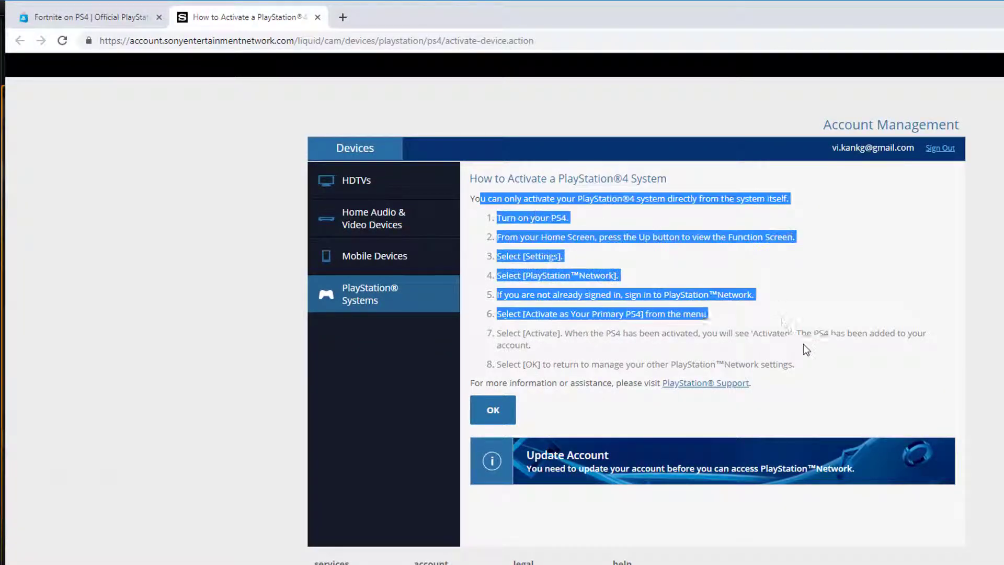
pyautogui.click(411, 40)
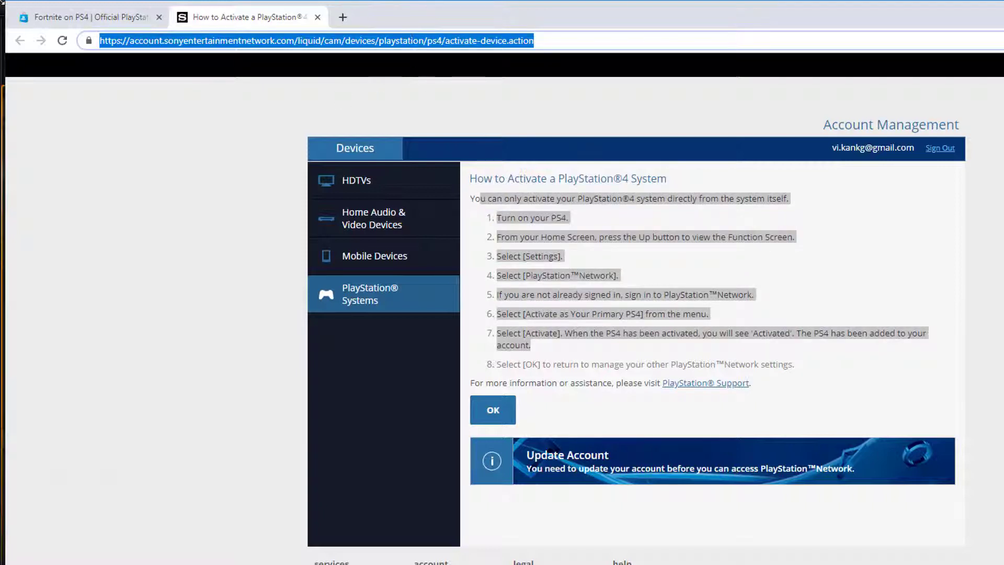
pyautogui.click(94, 16)
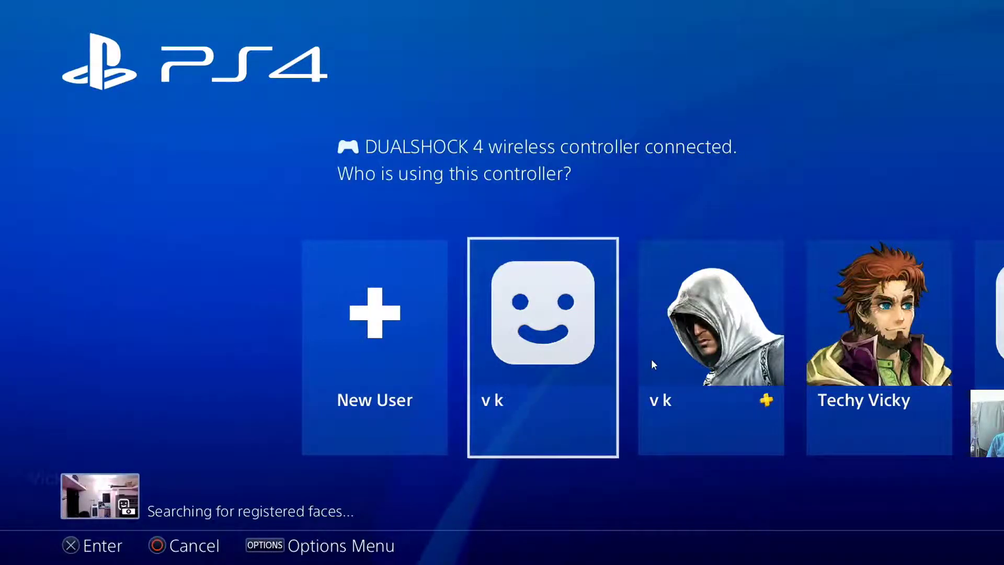
# Sign in with the hooded-avatar profile and move along the function bar.
pyautogui.press('Right')
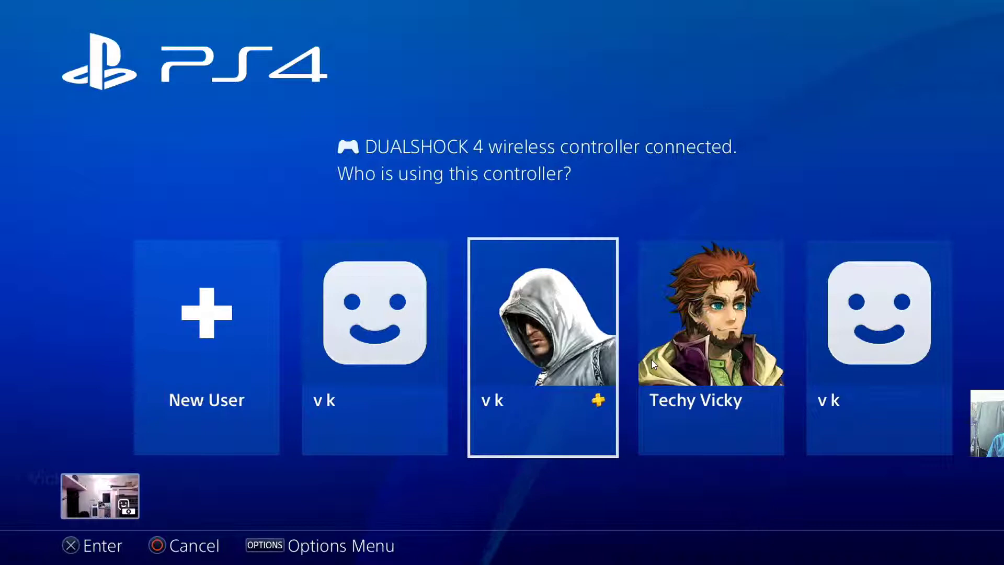
pyautogui.press('Return')
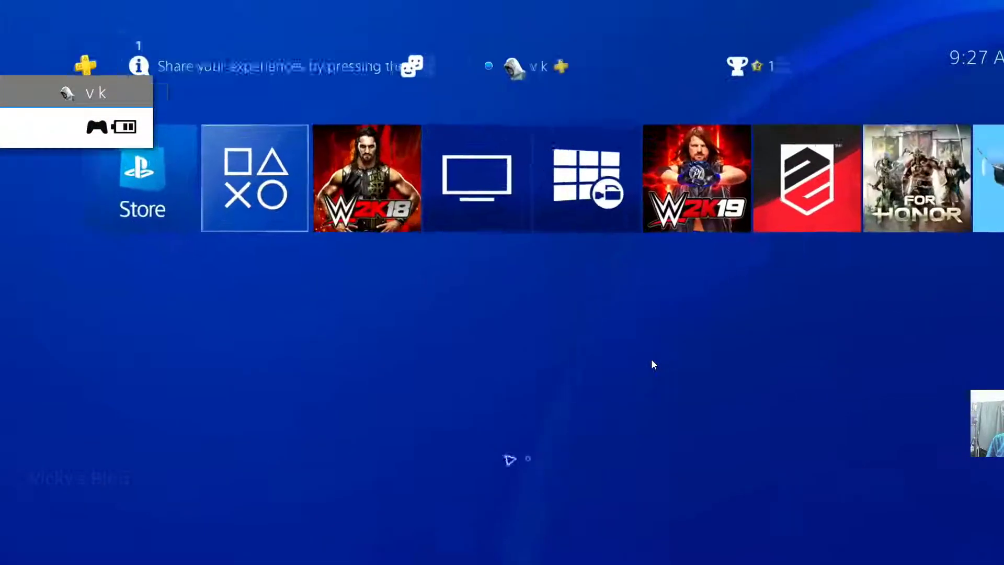
pyautogui.press('Up')
pyautogui.press('Right')
pyautogui.press('Right')
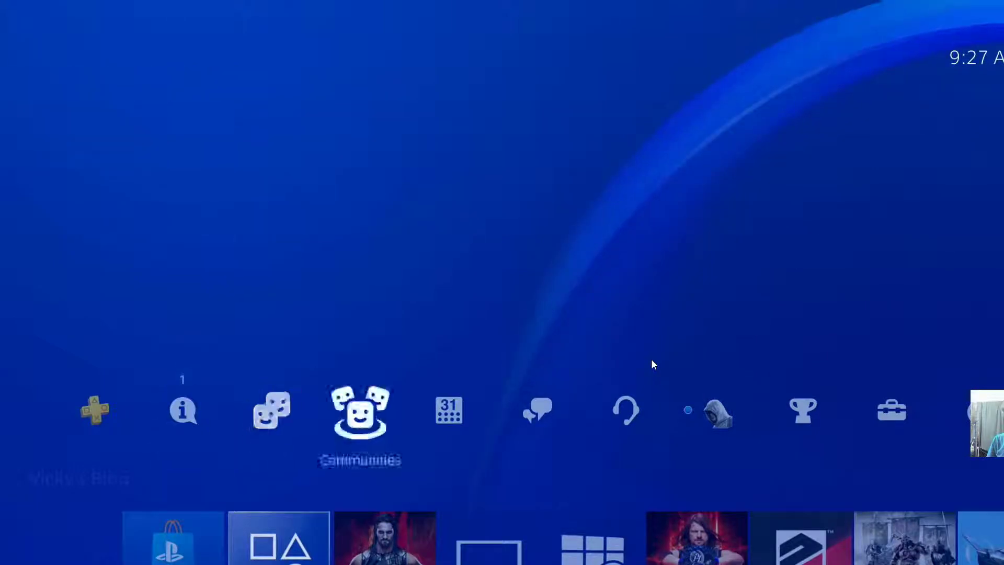
pyautogui.press('Right')
pyautogui.press('Right')
pyautogui.press('Right')
pyautogui.press('Right')
pyautogui.press('Right')
pyautogui.press('Right')
pyautogui.press('Right')
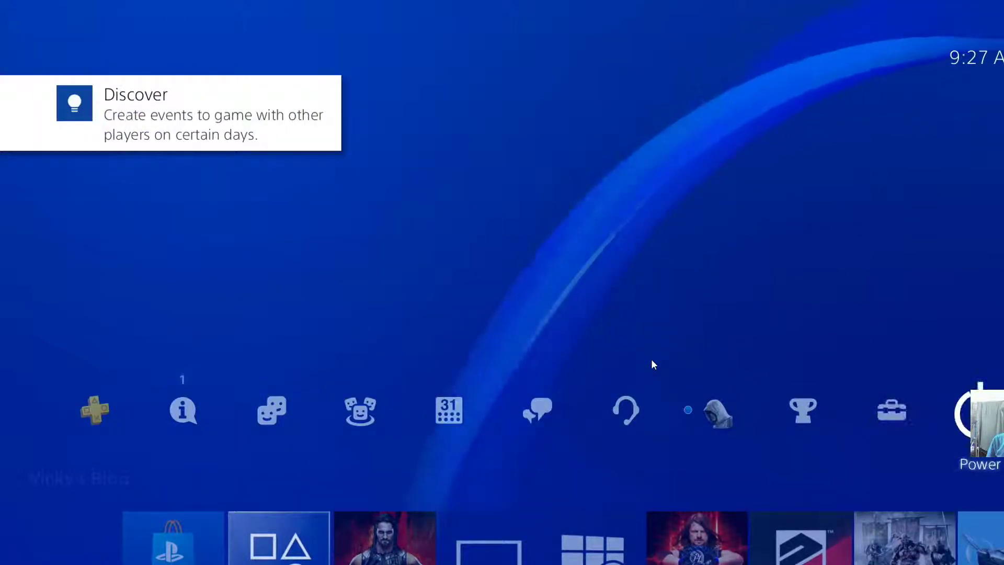
# Activate this console as the primary PS4 via Settings > Account Management.
pyautogui.press('Left')
pyautogui.press('Return')
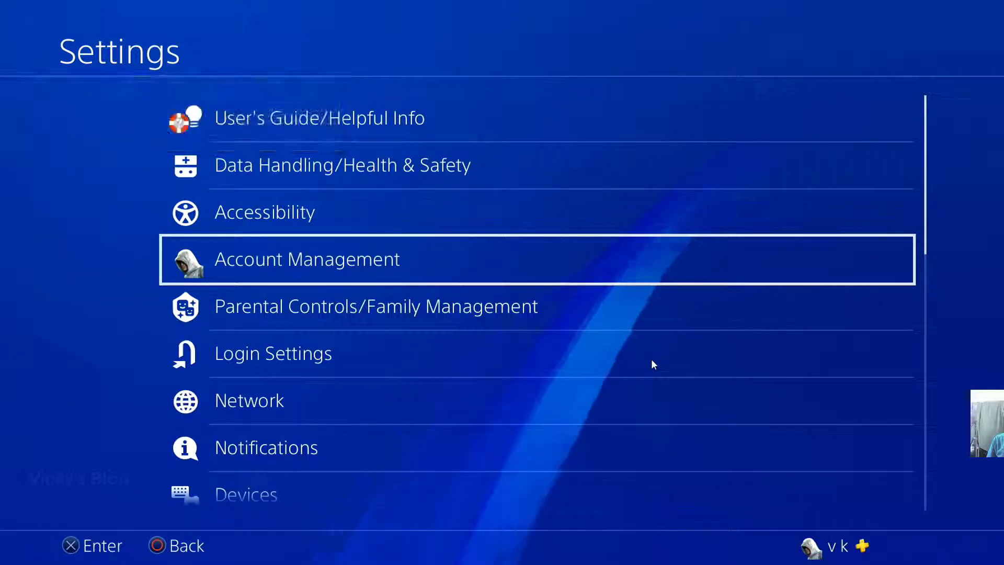
pyautogui.press('Return')
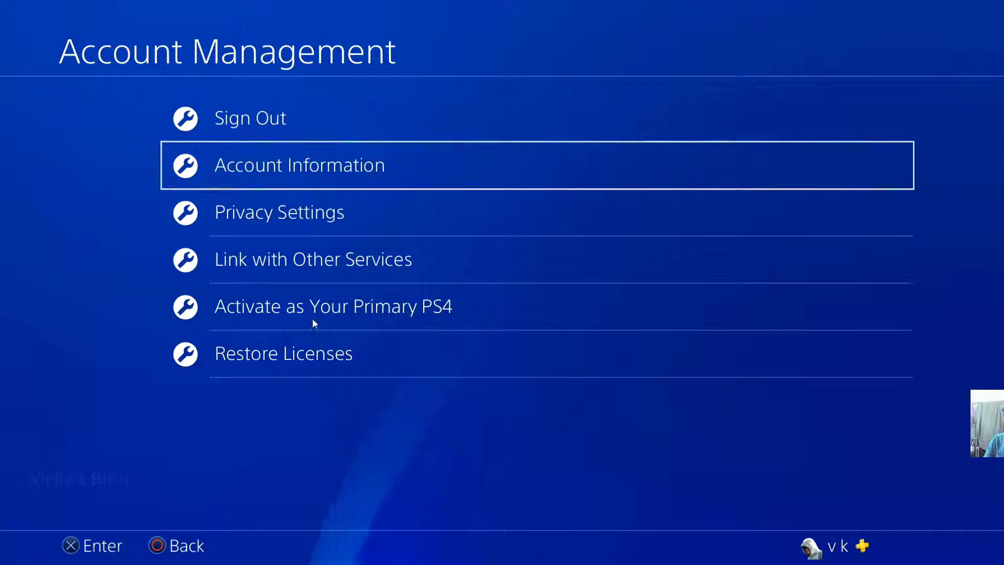
pyautogui.press('Down')
pyautogui.press('Down')
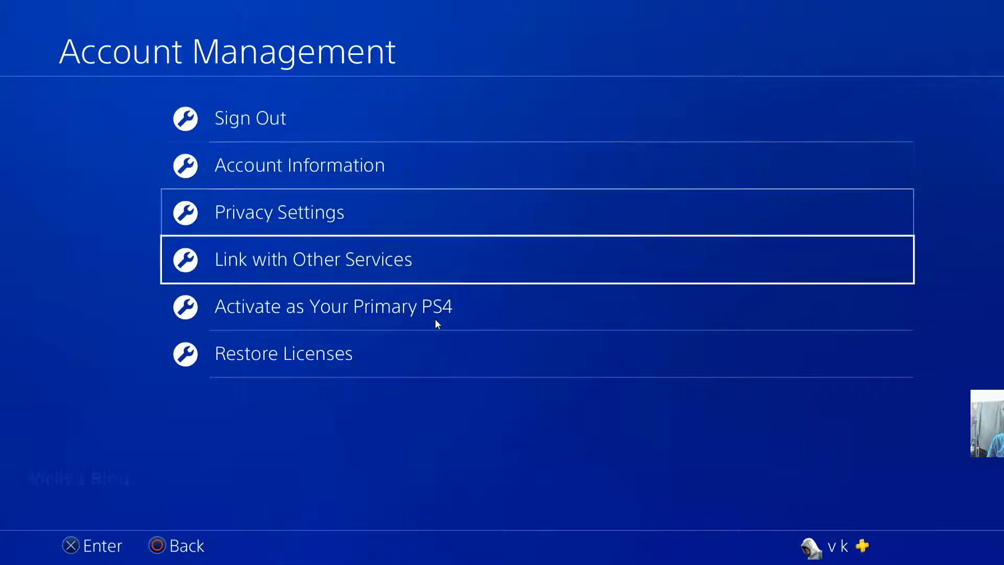
pyautogui.press('Down')
pyautogui.press('Return')
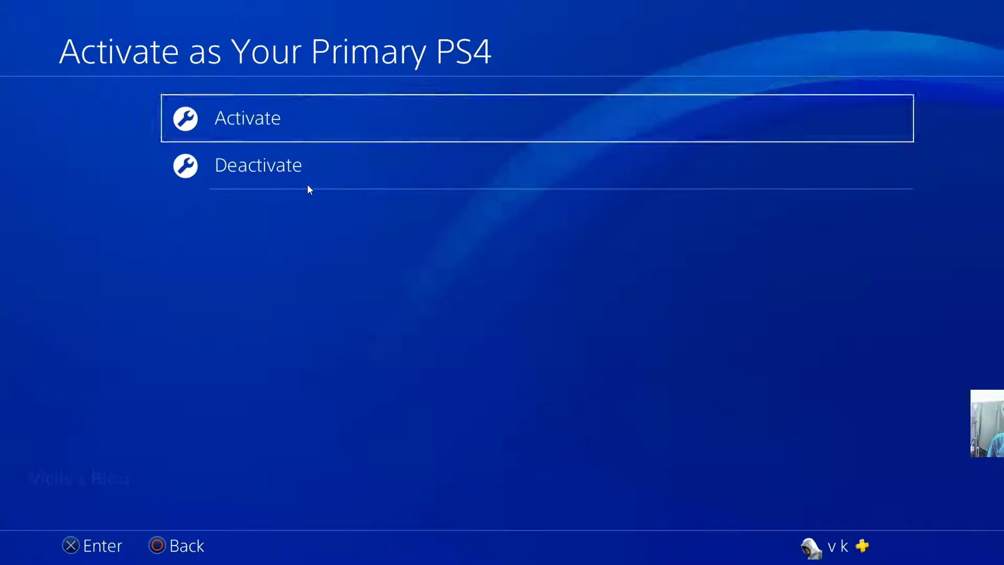
pyautogui.press('Return')
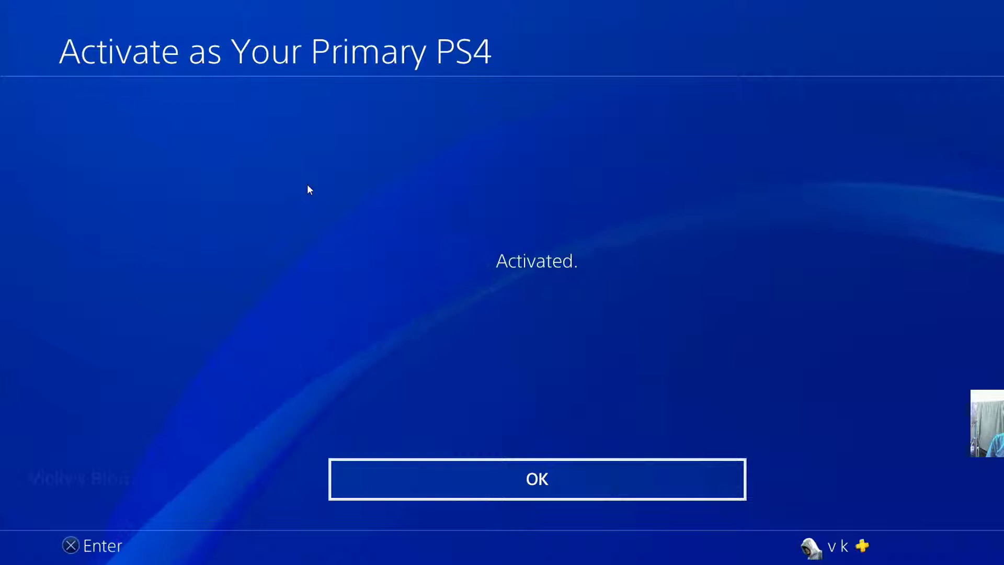
pyautogui.press('Return')
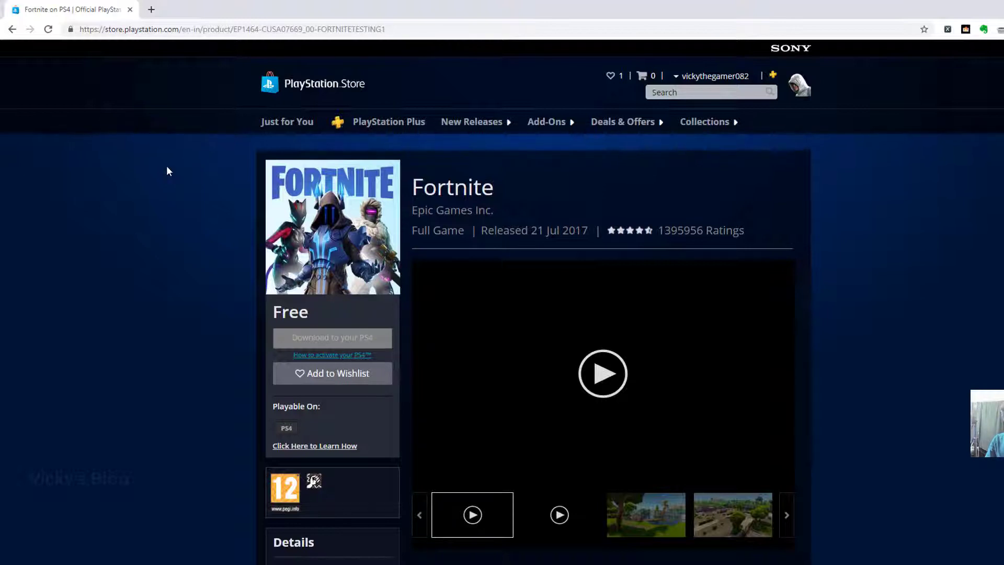
# Reload the Fortnite product page with F5.
pyautogui.press('F5')
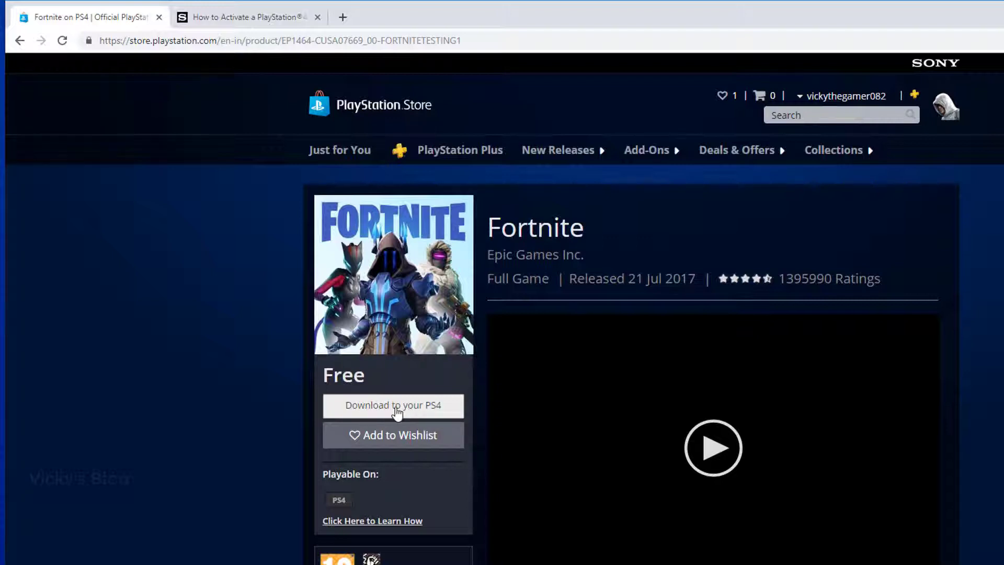
# Download Fortnite to the PS4 and check it is listed as Waiting in the Download Queue.
pyautogui.click(397, 413)
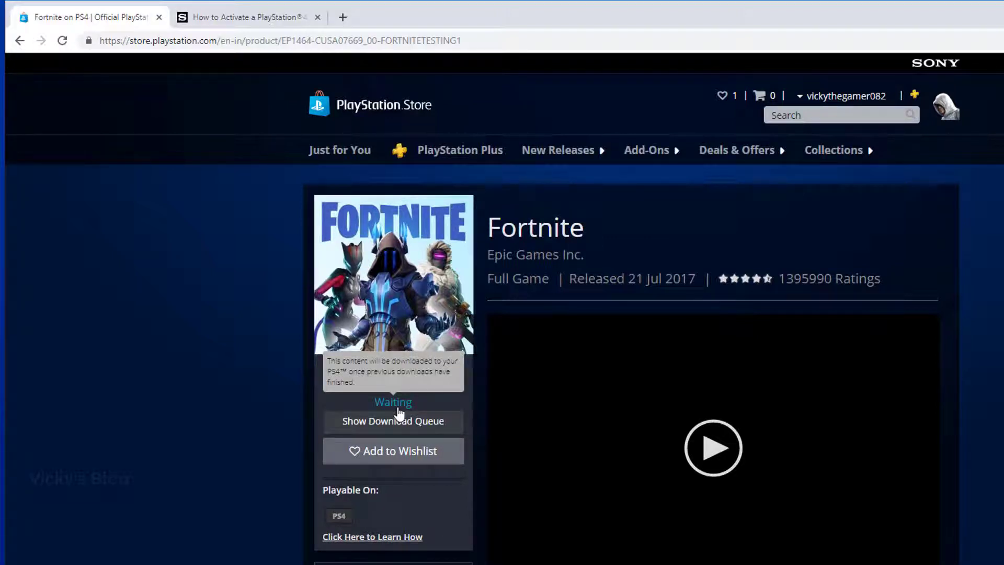
pyautogui.click(380, 423)
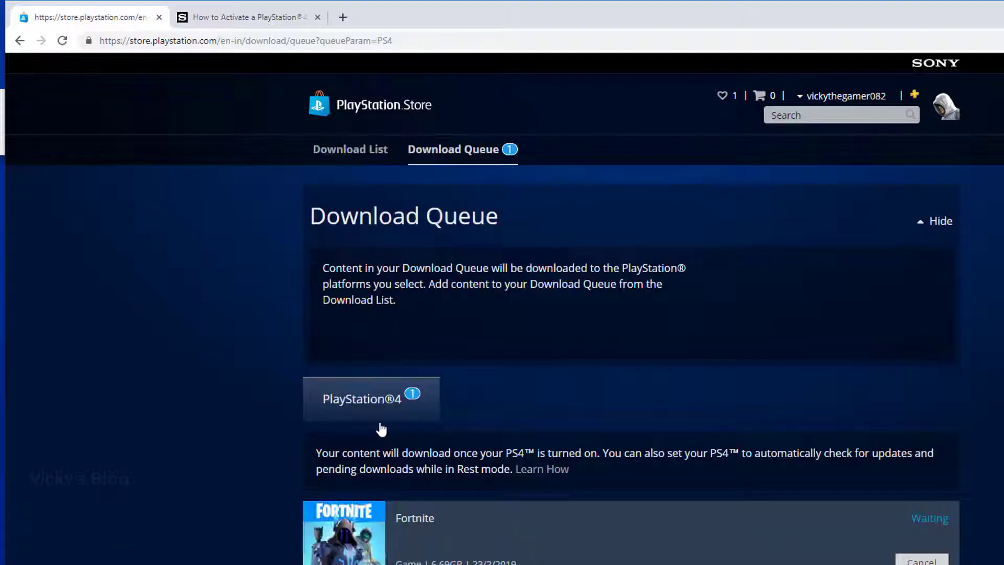